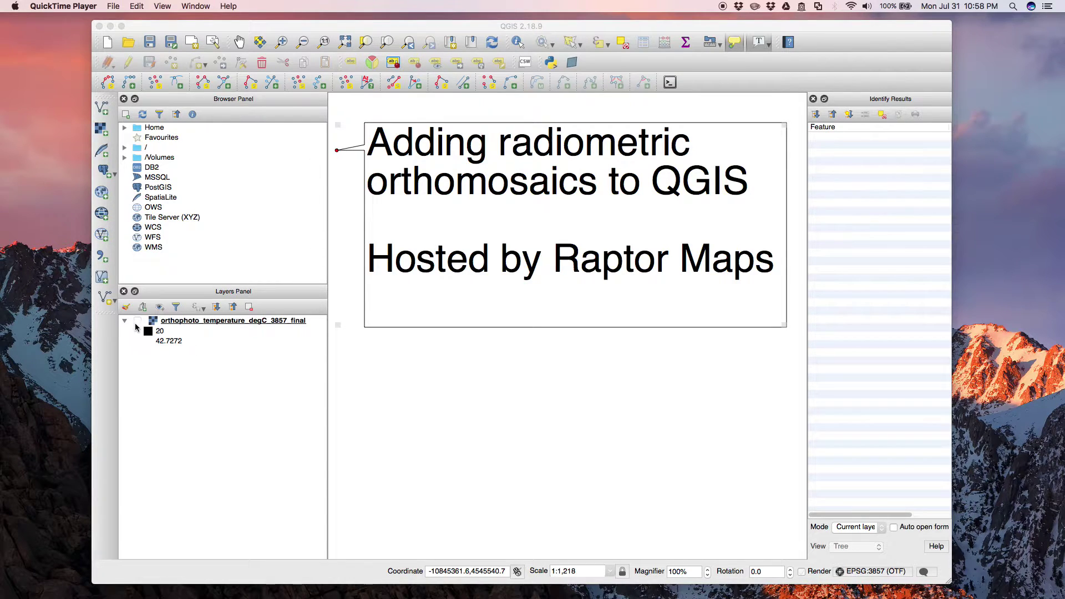
# - Make the orthophoto_temperature_degC_3857_final layer visible on the map
pyautogui.click(137, 321)
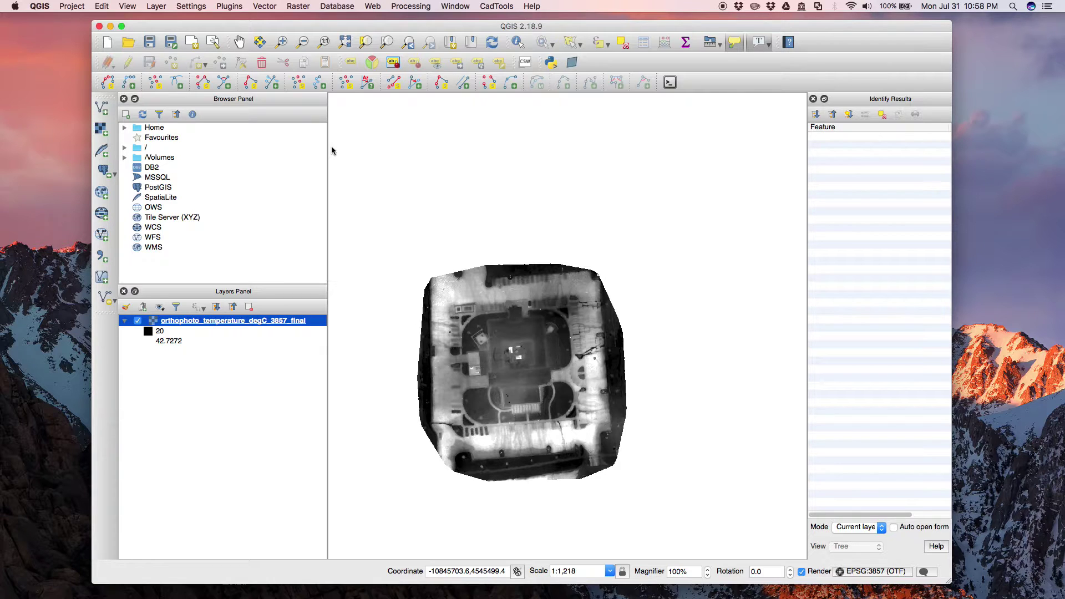
# - Add the OpenLayers Google Satellite basemap and move it beneath the thermal orthophoto layer
pyautogui.click(372, 6)
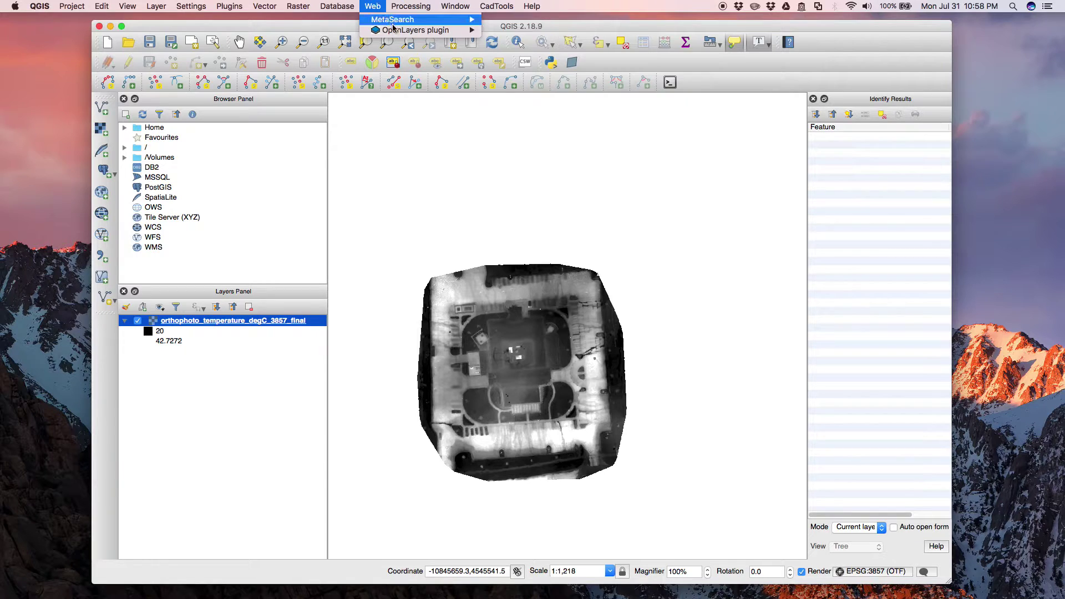
pyautogui.moveTo(393, 30)
pyautogui.moveTo(533, 63)
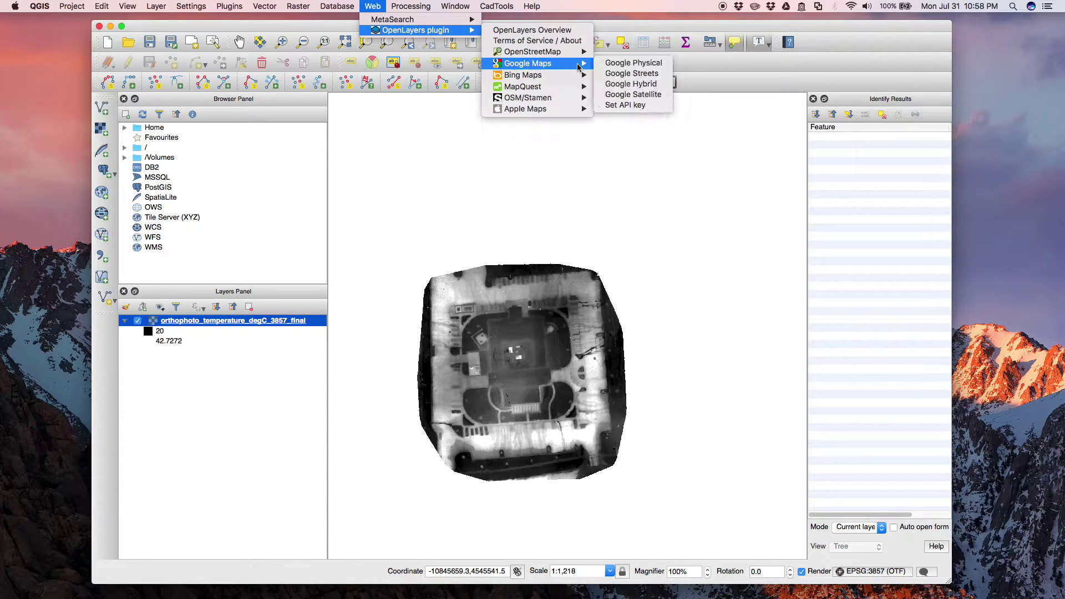
pyautogui.click(622, 95)
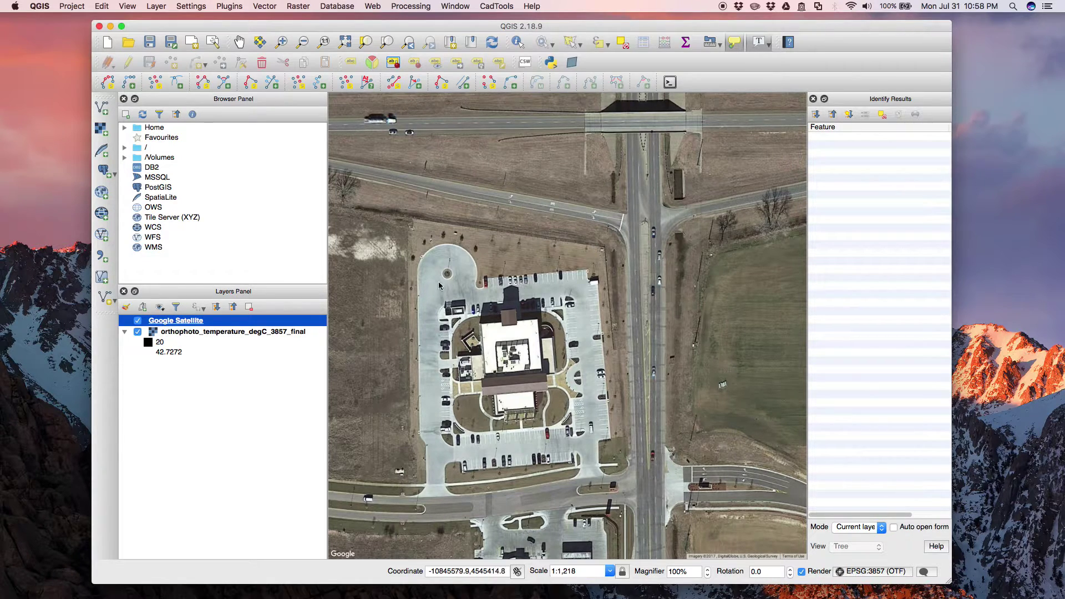
pyautogui.moveTo(176, 322); pyautogui.dragTo(177, 370)
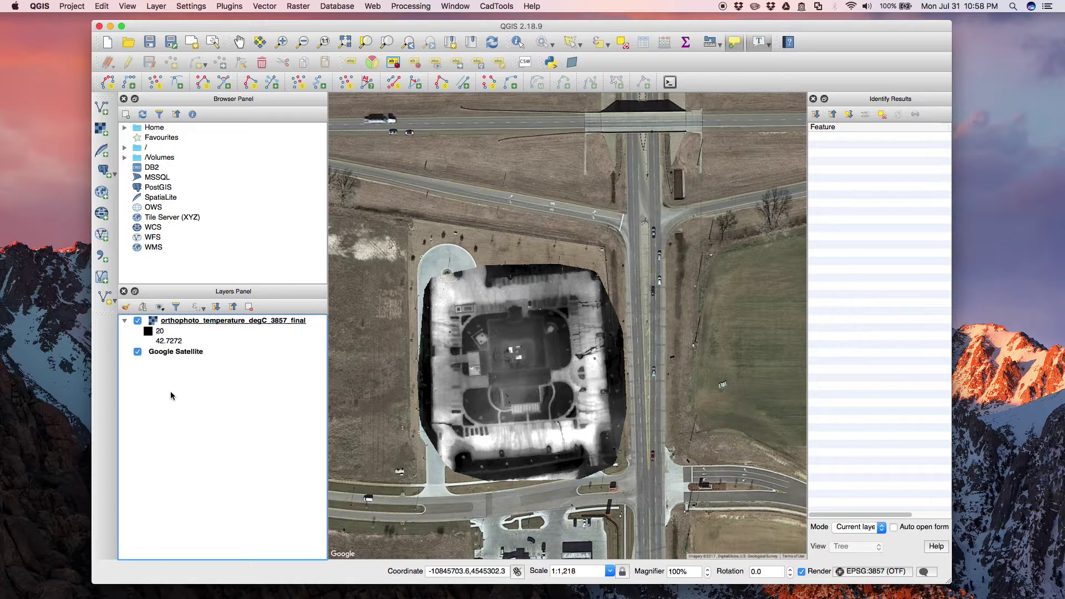
# - Set the orthophoto's render type to Singleband pseudocolor in its Layer Properties
pyautogui.doubleClick(225, 321)
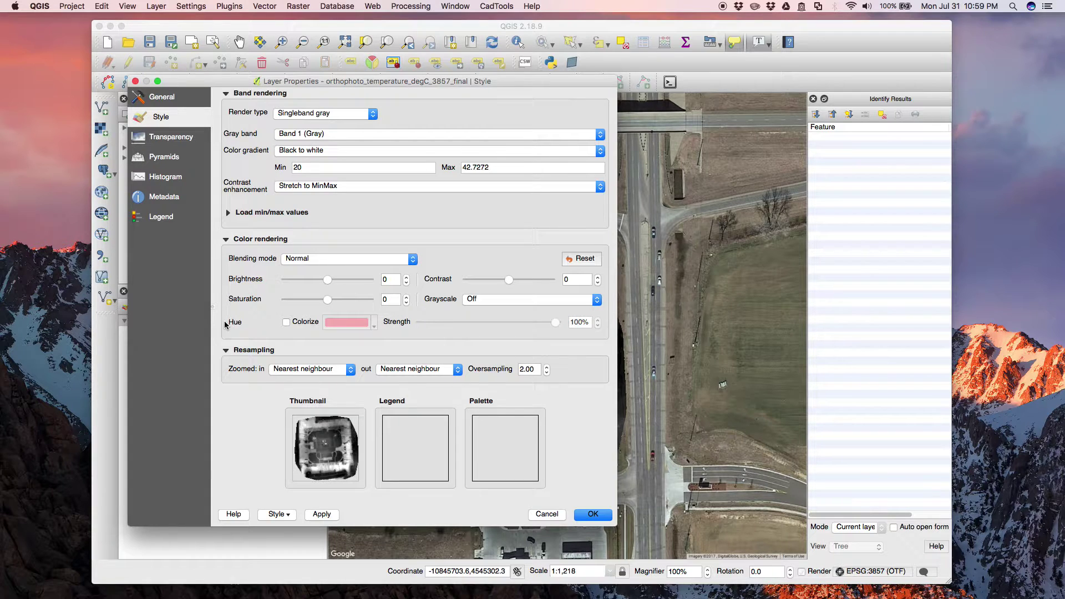
pyautogui.click(322, 117)
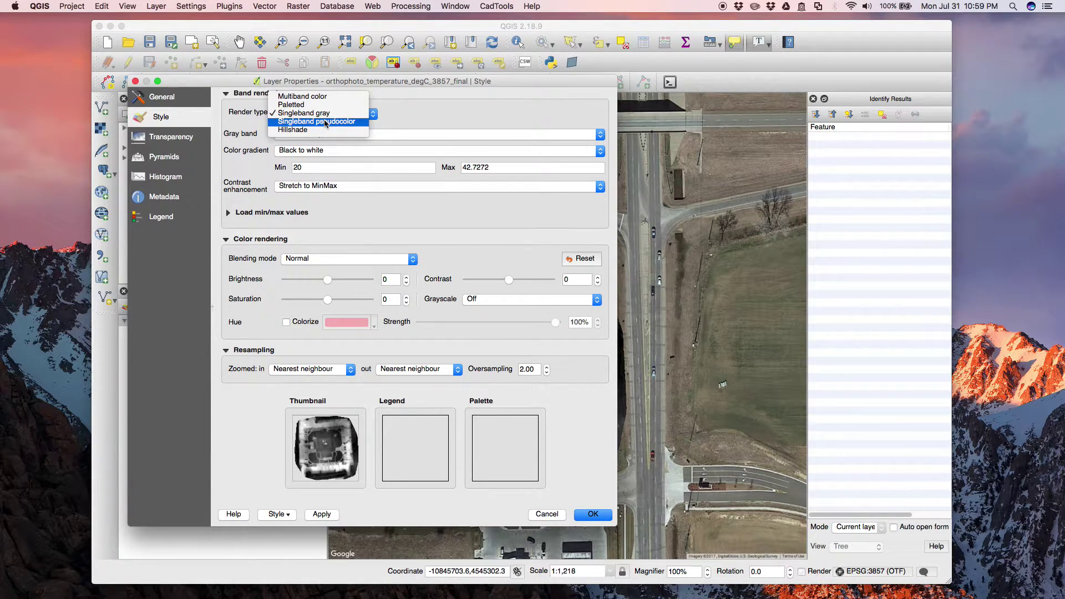
pyautogui.click(326, 122)
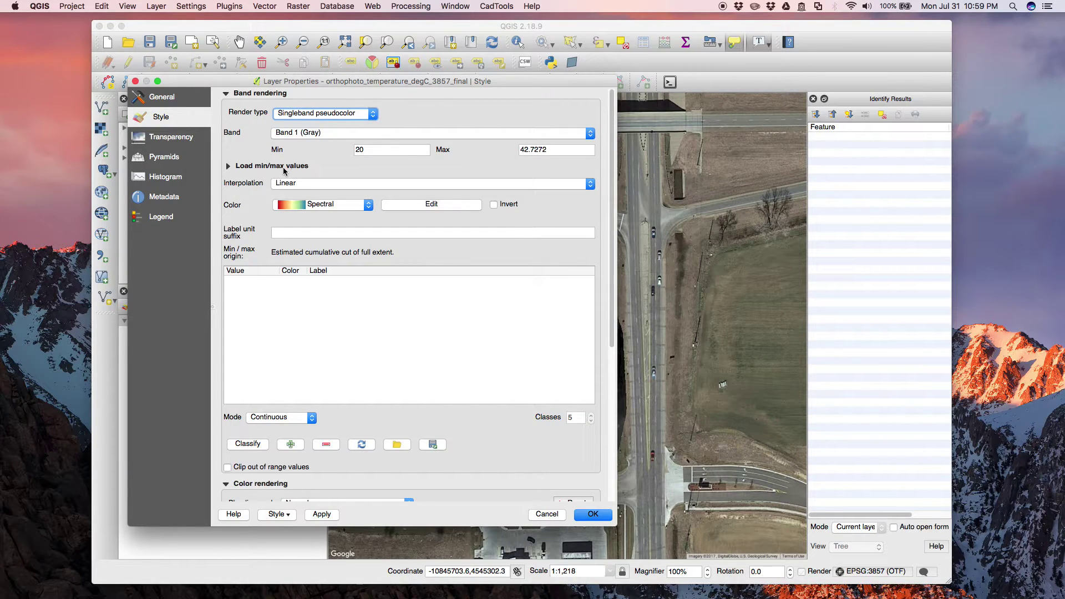
pyautogui.click(279, 168)
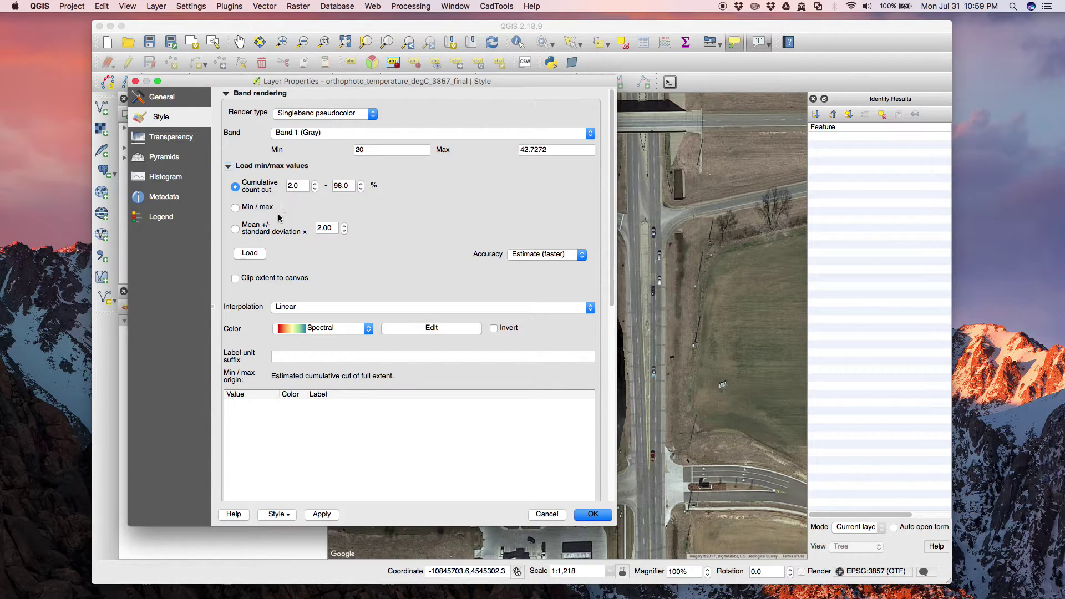
# - After trying Min/max and Mean +/- std dev, load the 20–42.7 range with Cumulative count cut
pyautogui.click(235, 207)
pyautogui.click(250, 253)
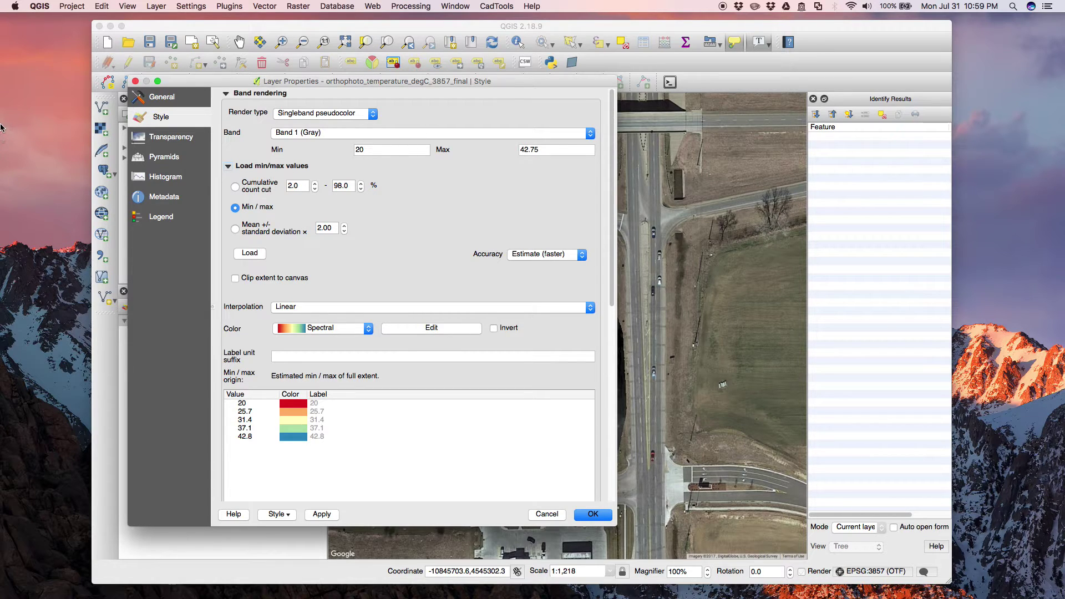
pyautogui.click(278, 234)
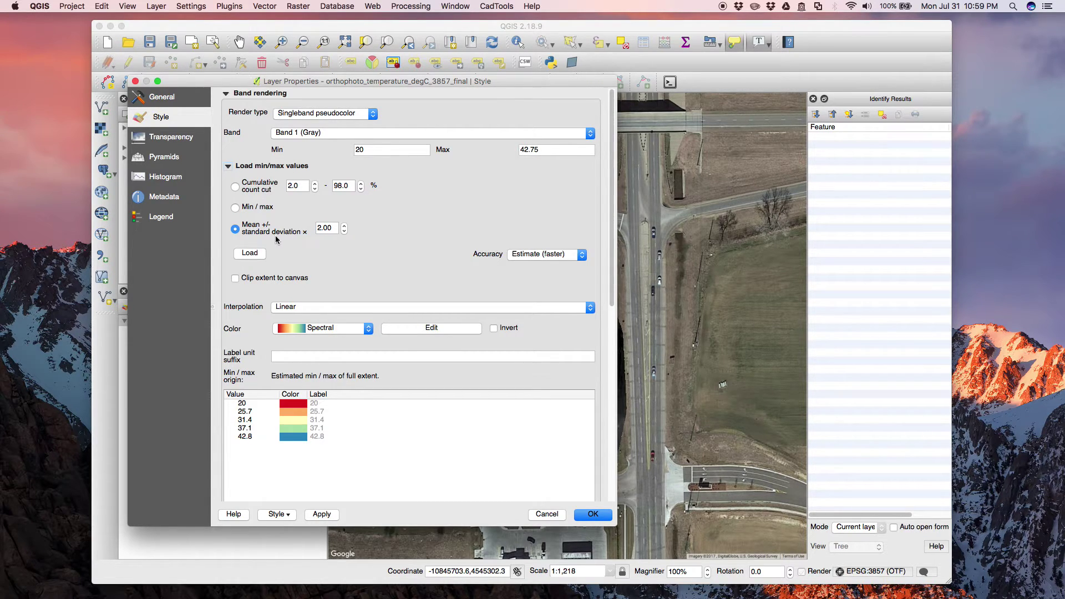
pyautogui.click(244, 253)
pyautogui.click(250, 207)
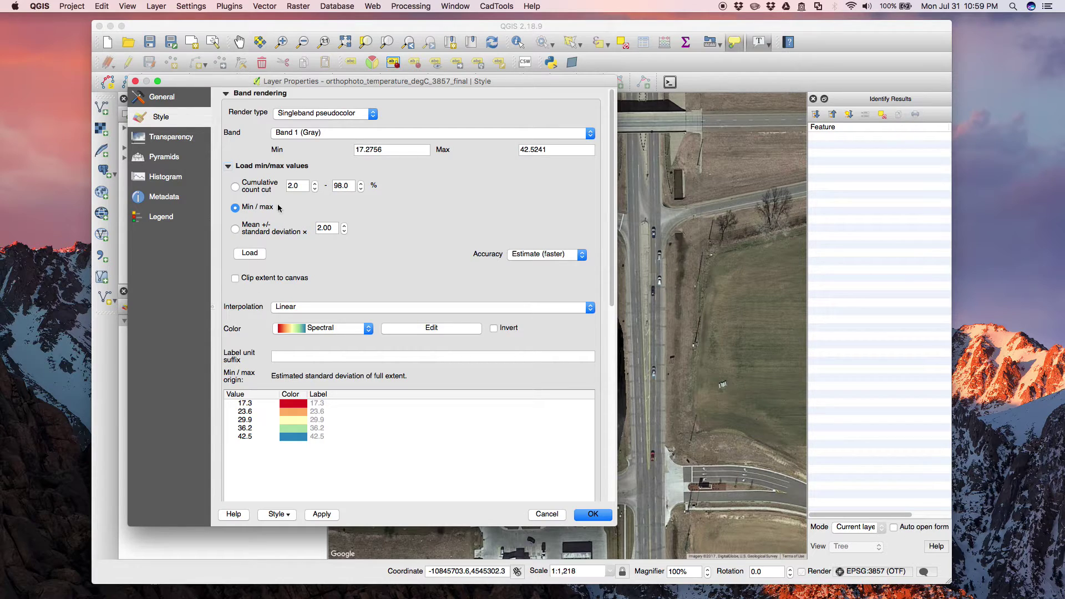
pyautogui.click(258, 191)
pyautogui.click(253, 257)
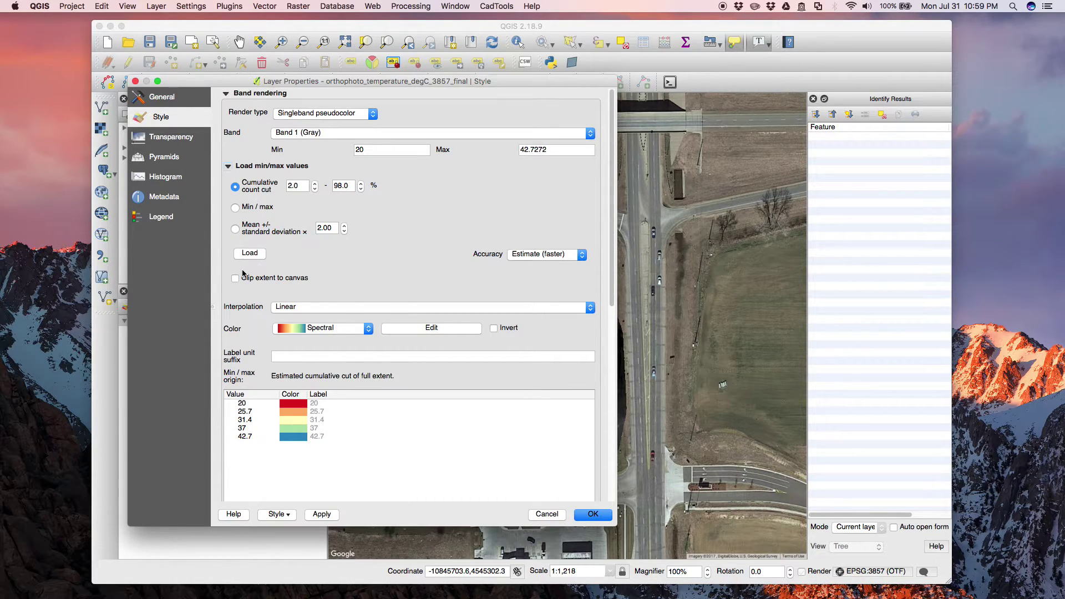
# - Keep the Spectral colour ramp, invert it, and leave the mode Continuous
pyautogui.click(360, 329)
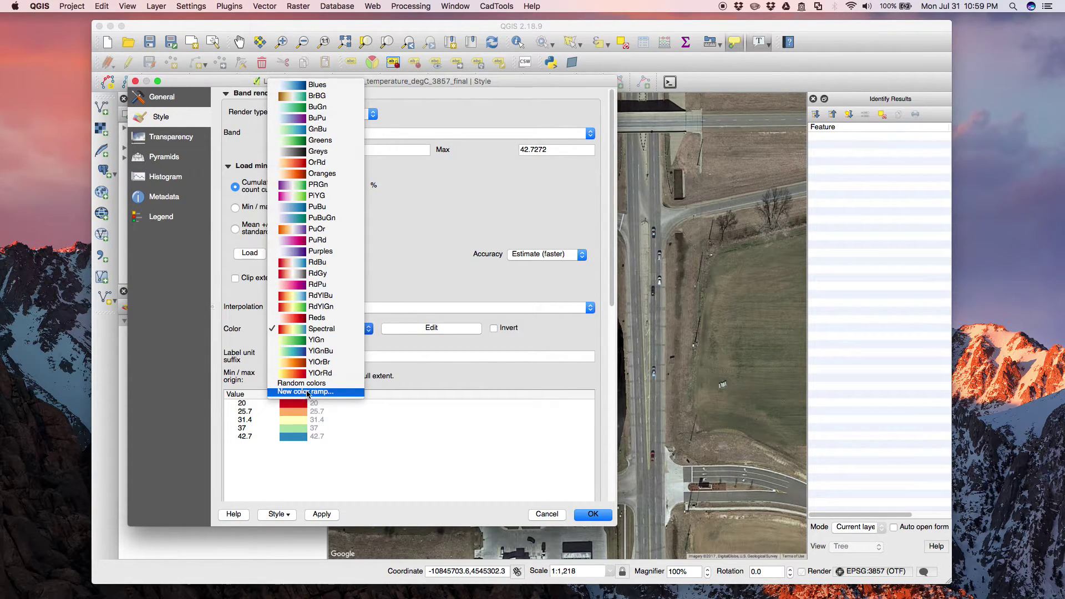
pyautogui.click(333, 333)
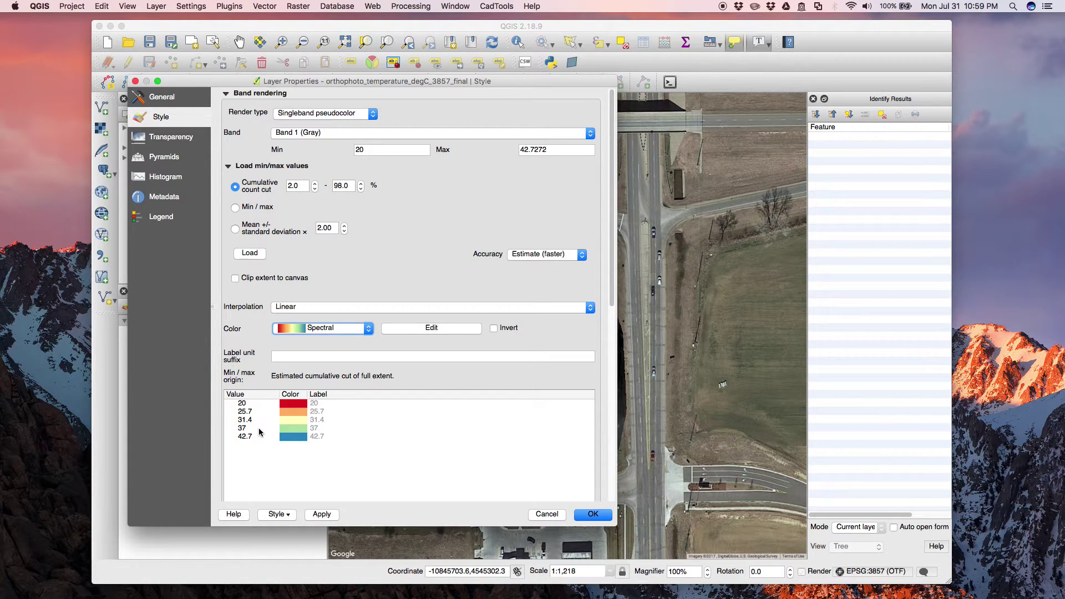
pyautogui.click(504, 331)
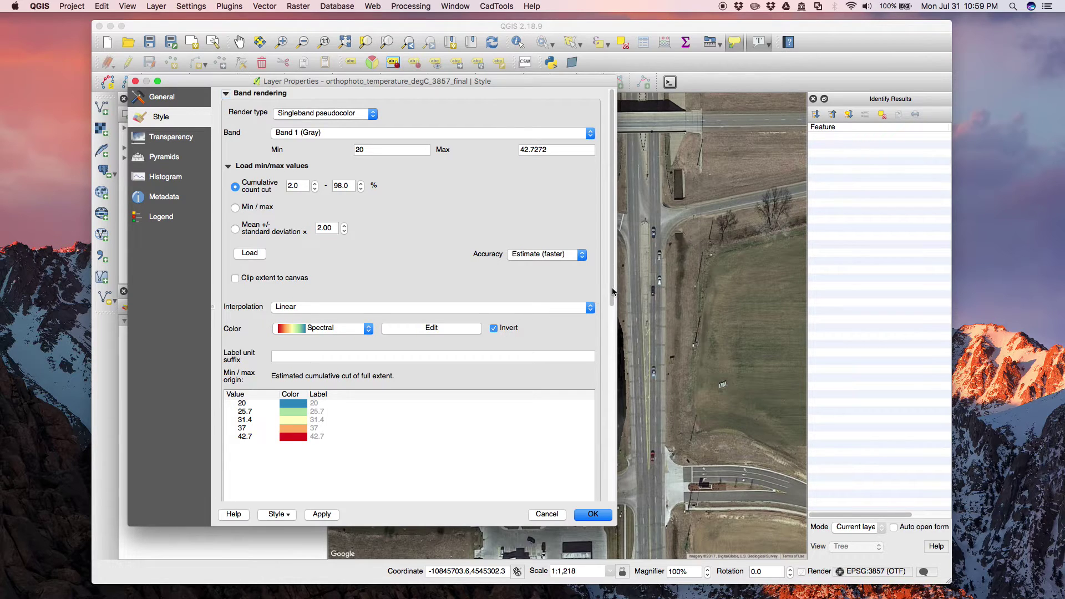
pyautogui.moveTo(611, 293); pyautogui.dragTo(608, 366)
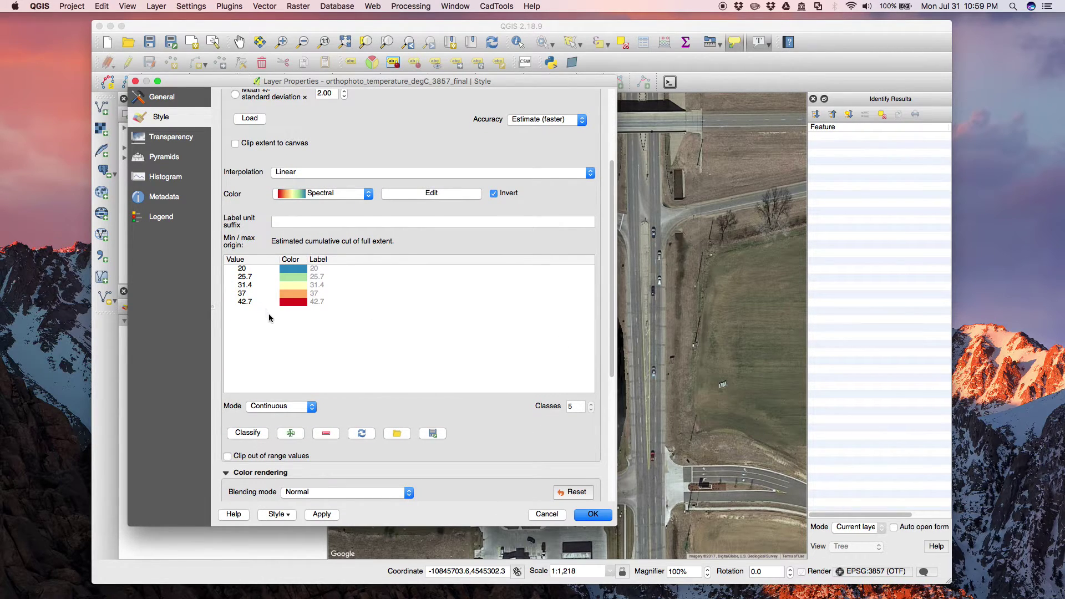
pyautogui.click(313, 413)
pyautogui.click(335, 413)
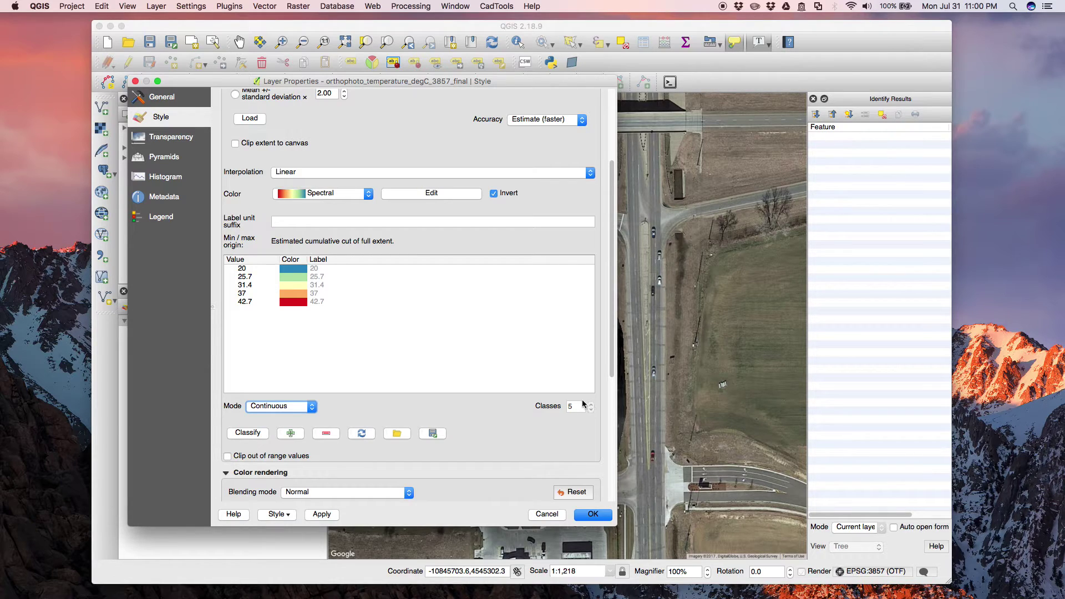
# - Apply the inverted Spectral style and zoom the map to the orthophoto's extent
pyautogui.click(590, 520)
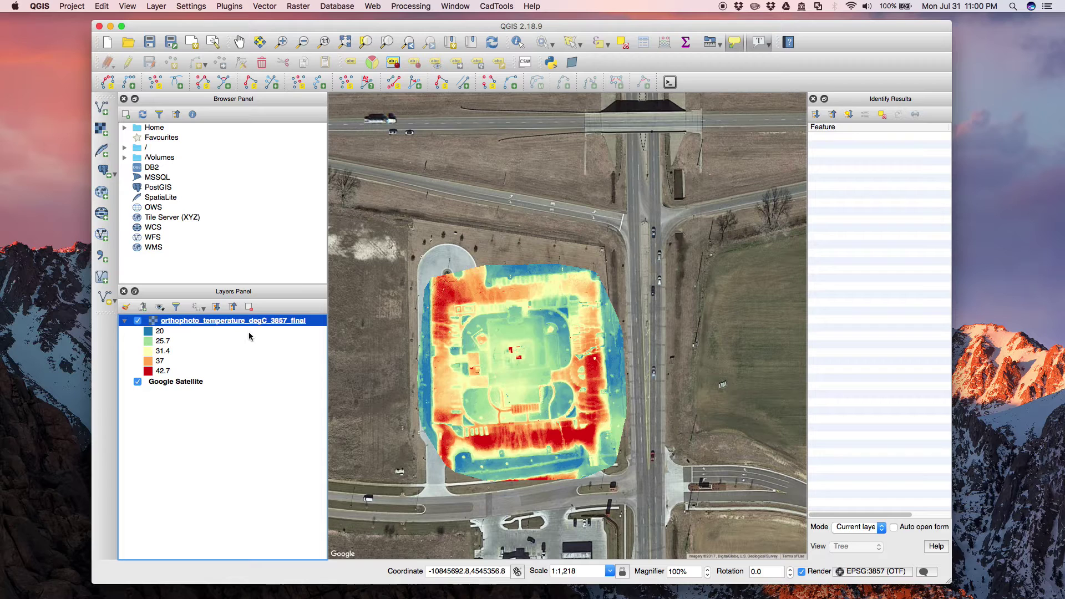
pyautogui.rightClick(269, 323)
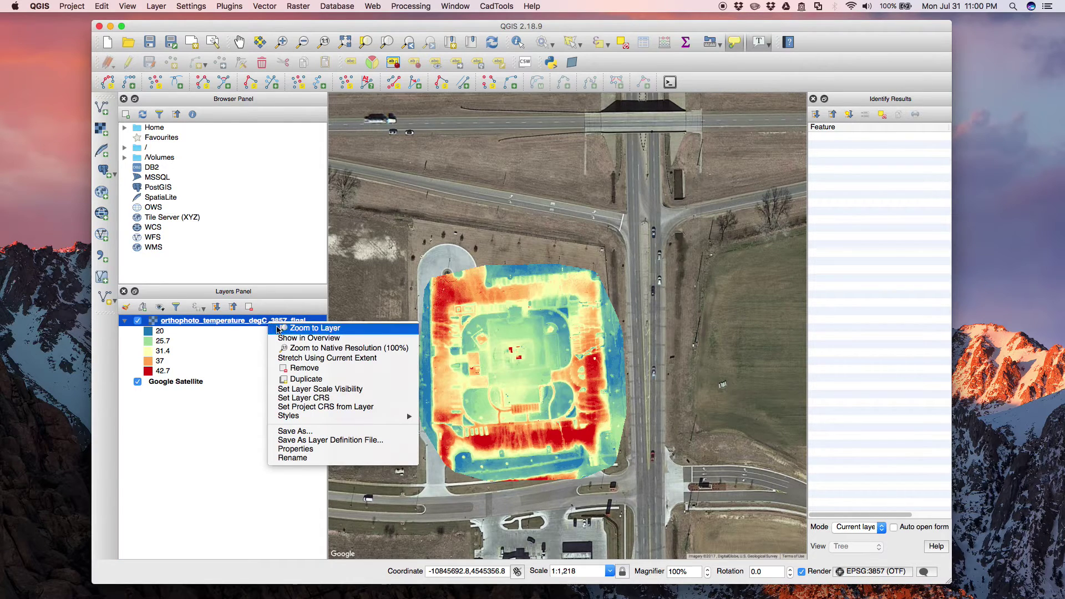
pyautogui.click(279, 329)
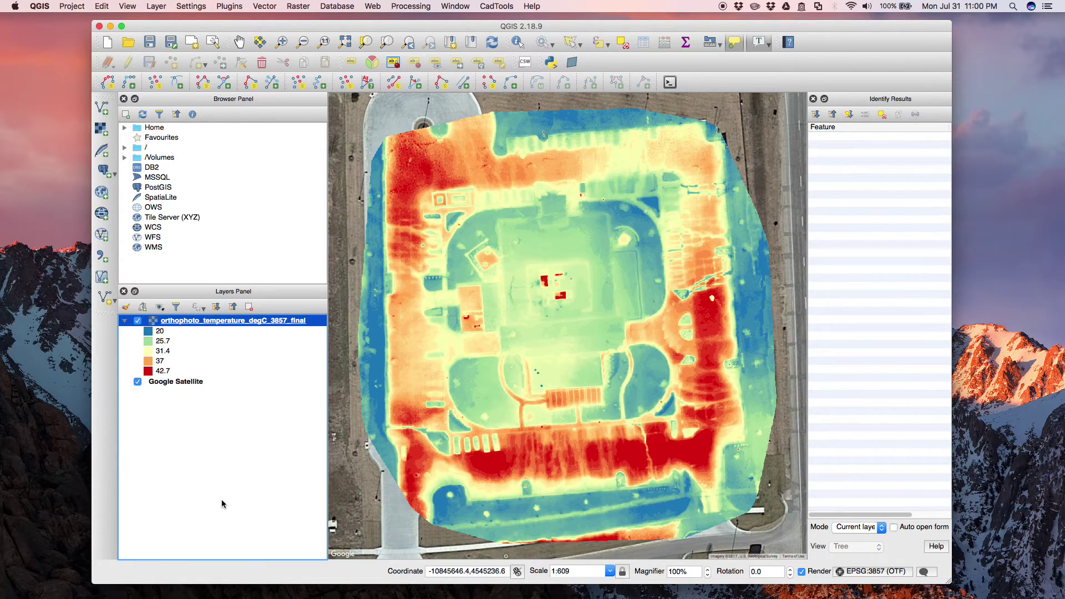
# - Install the Value Tool plugin from the plugin manager and enable its live temperature readout
pyautogui.click(232, 7)
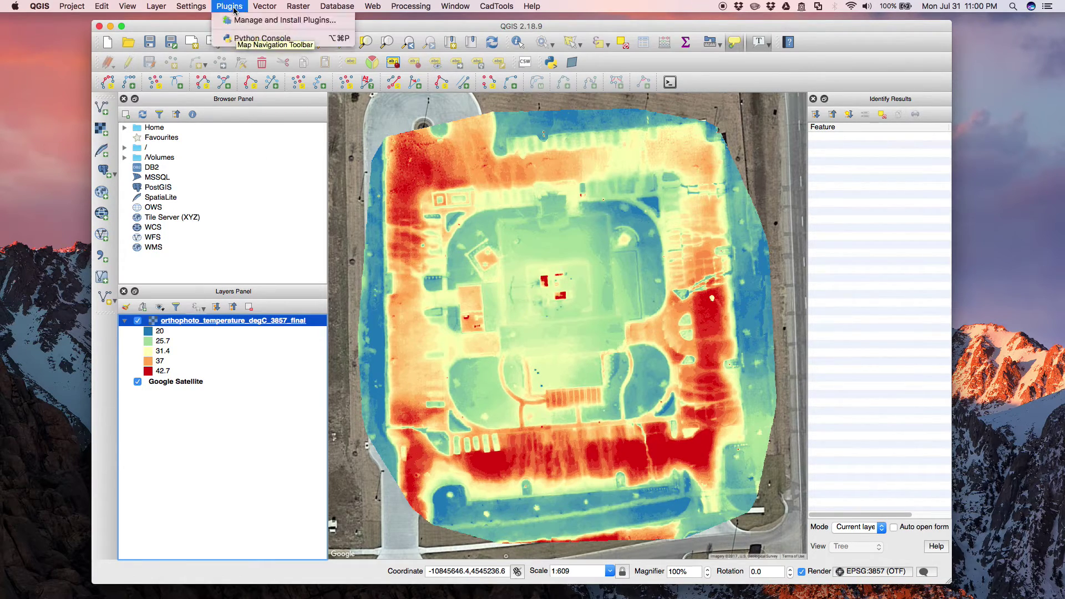
pyautogui.click(234, 21)
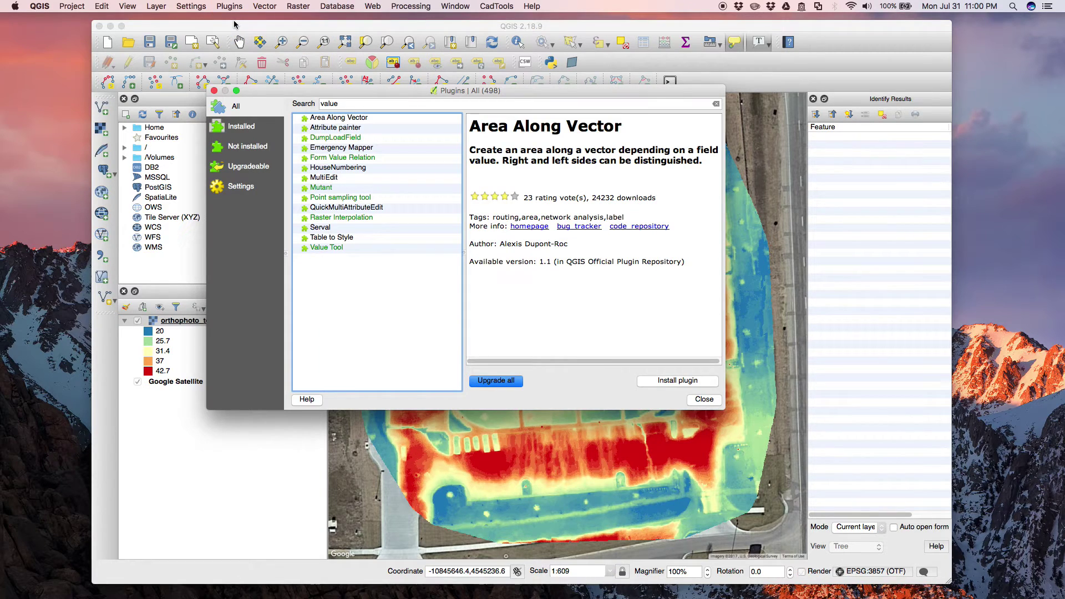
pyautogui.click(338, 249)
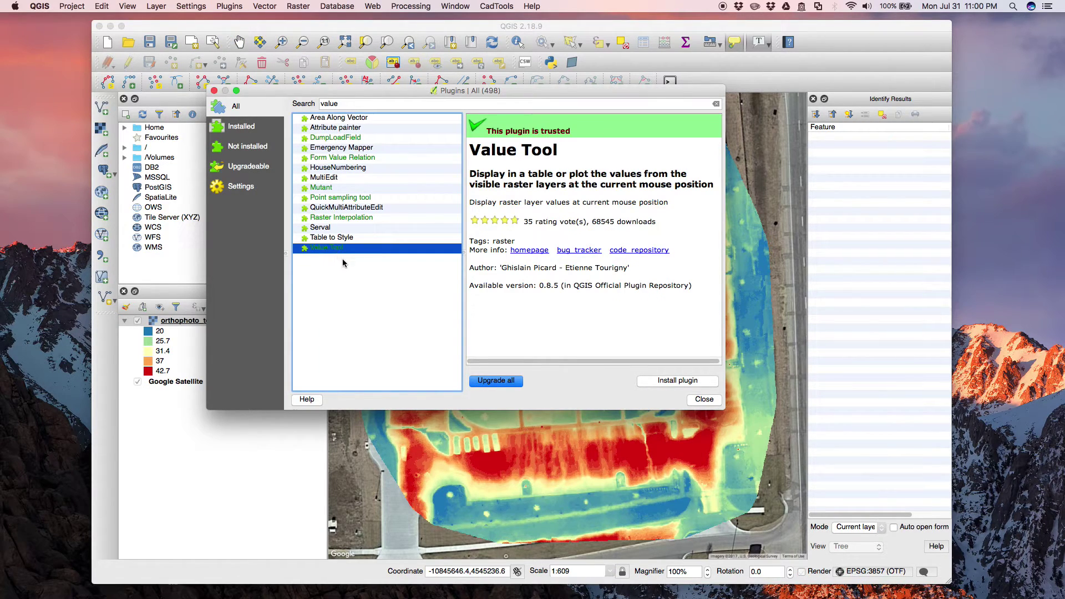
pyautogui.click(661, 388)
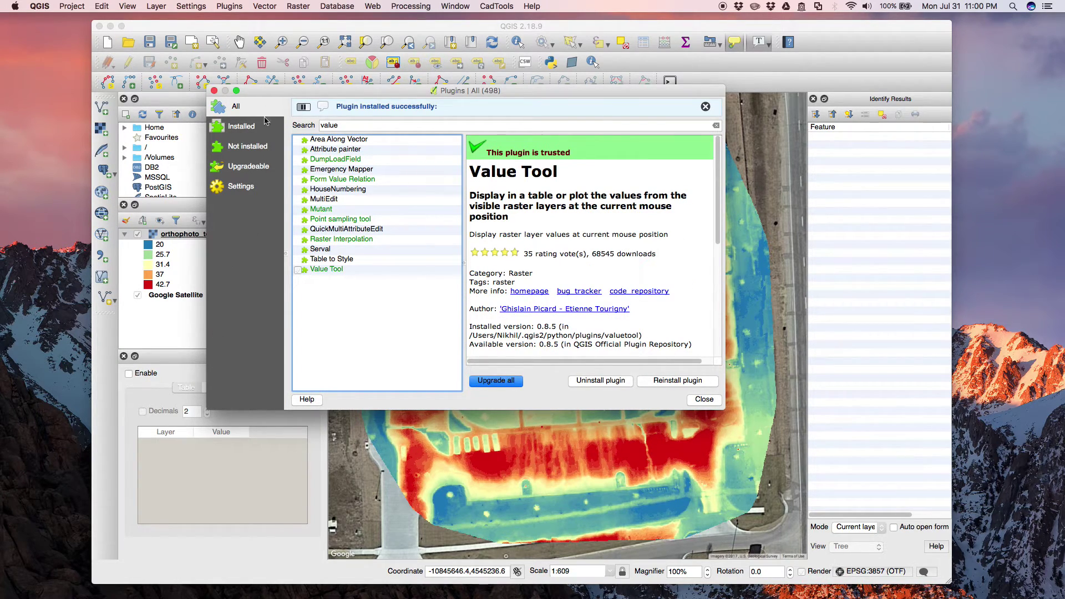
pyautogui.click(214, 91)
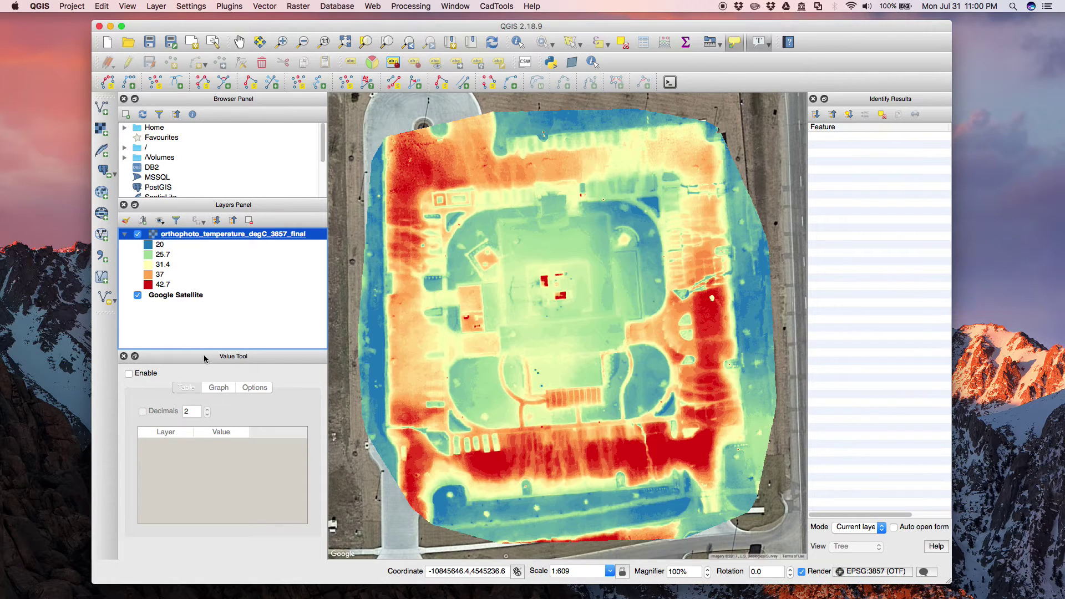
pyautogui.click(129, 374)
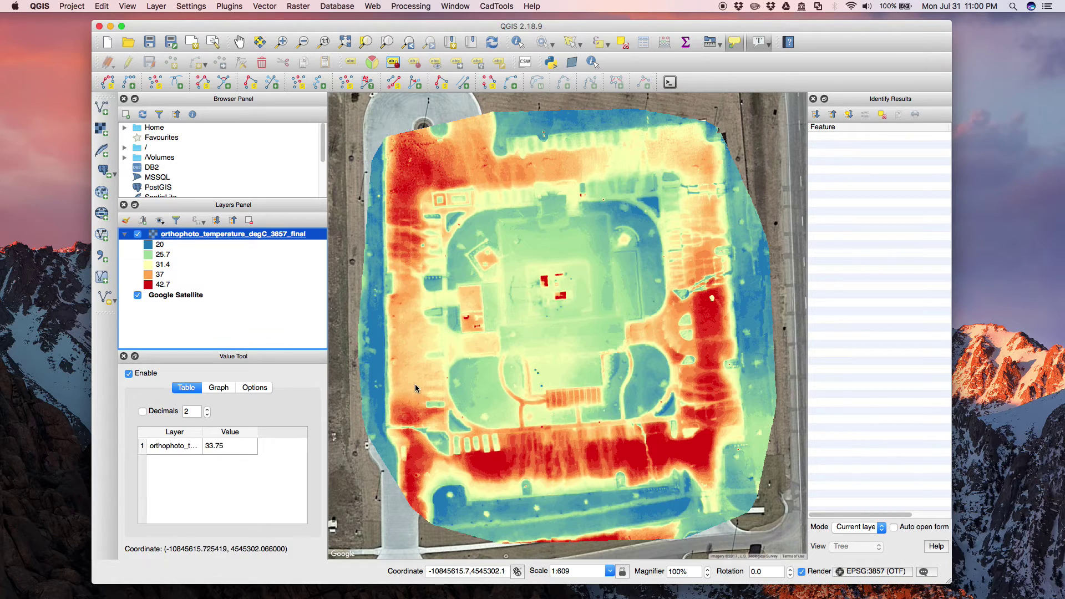